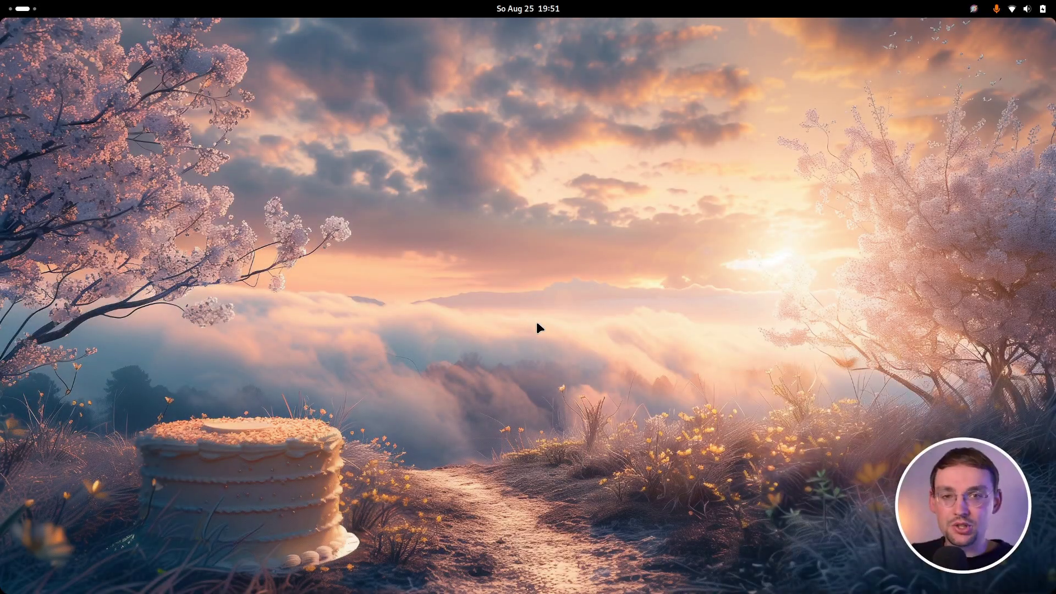
- Try the pie menu's Web Links submenu, then open Kando settings on the Menu Themes page
{"action": "key", "text": "ctrl+space"}
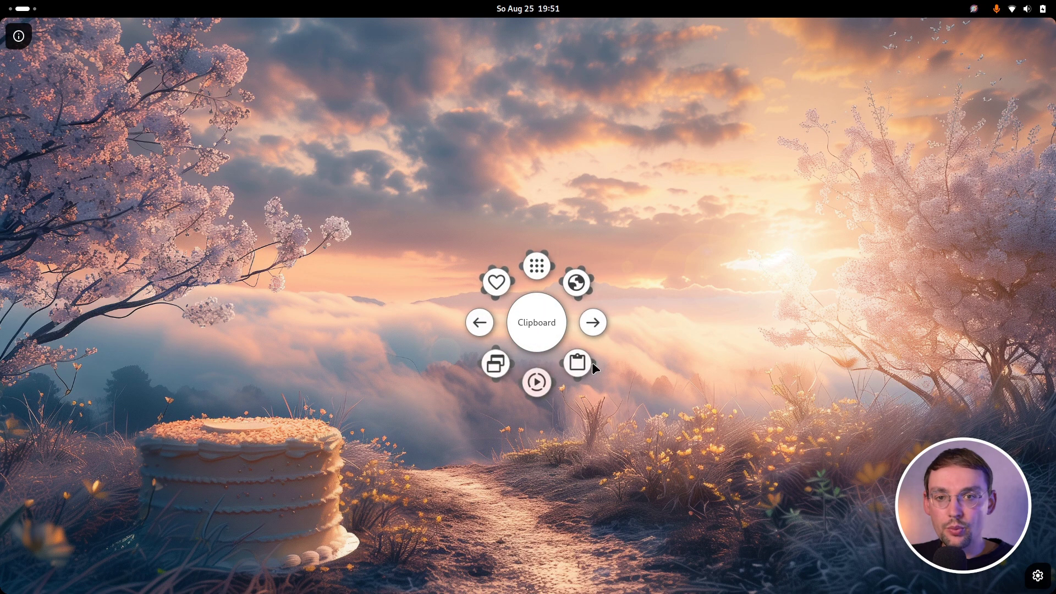
{"action": "left_click", "coordinate": [638, 234]}
{"action": "left_click", "coordinate": [539, 330]}
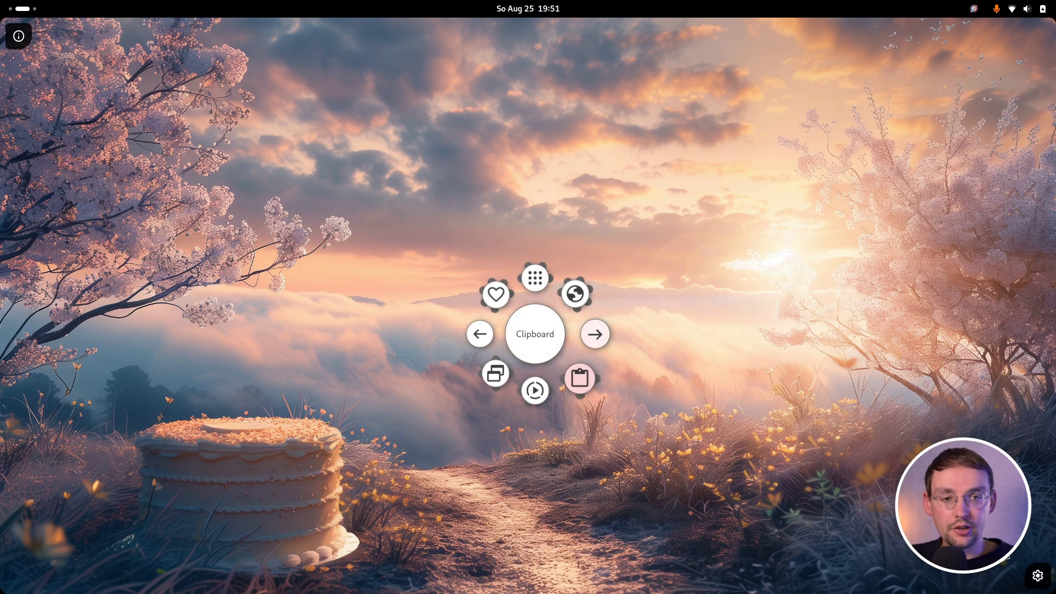
{"action": "left_click", "coordinate": [1038, 577]}
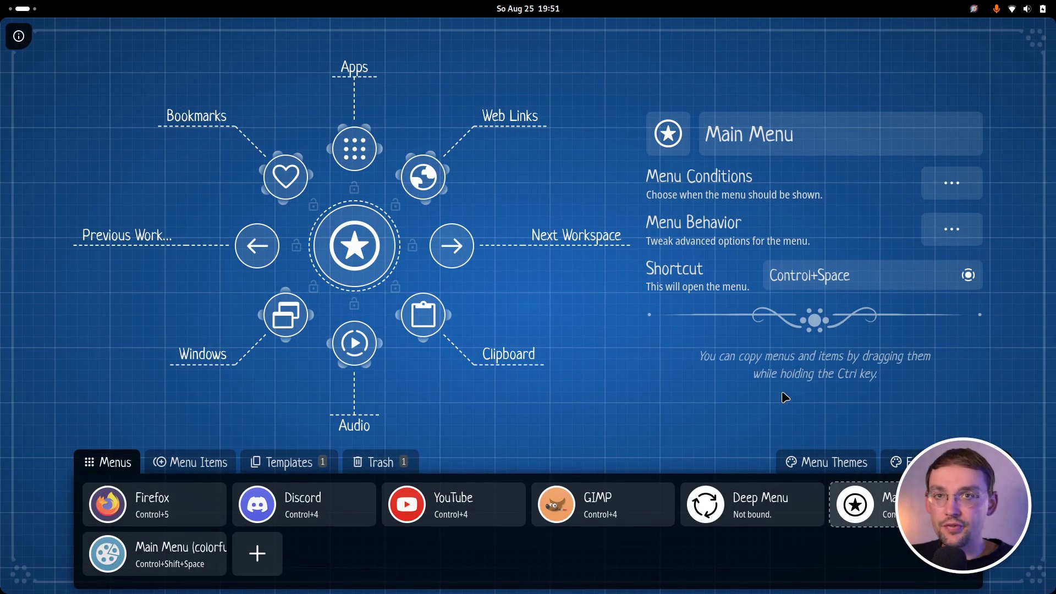
{"action": "left_click", "coordinate": [812, 463]}
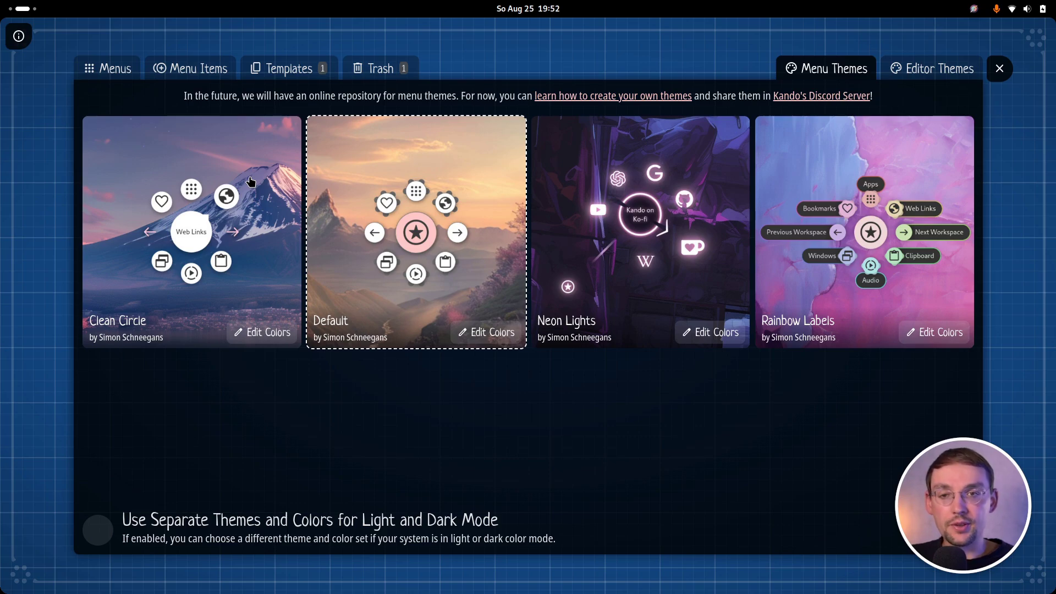
- Preview the Clean Circle, Neon Lights and Rainbow Labels themes, then reselect Default
{"action": "left_click", "coordinate": [244, 246]}
{"action": "left_click", "coordinate": [581, 201]}
{"action": "left_click", "coordinate": [786, 230]}
{"action": "left_click", "coordinate": [407, 234]}
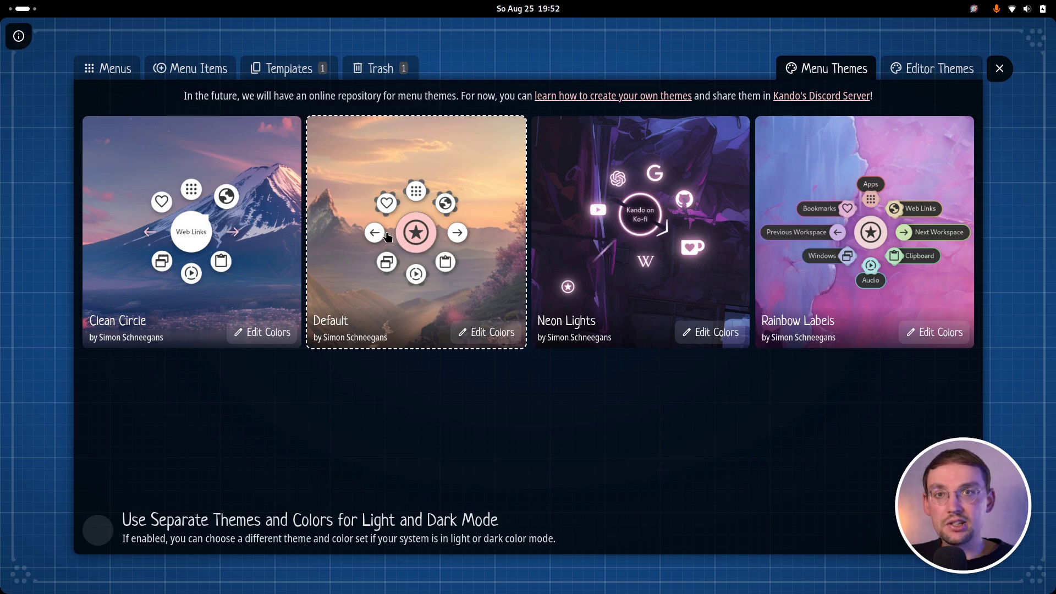
- Set the Default theme's hover colour to light blue, rgba(189, 217, 255, 1), and close settings
{"action": "left_click", "coordinate": [483, 341]}
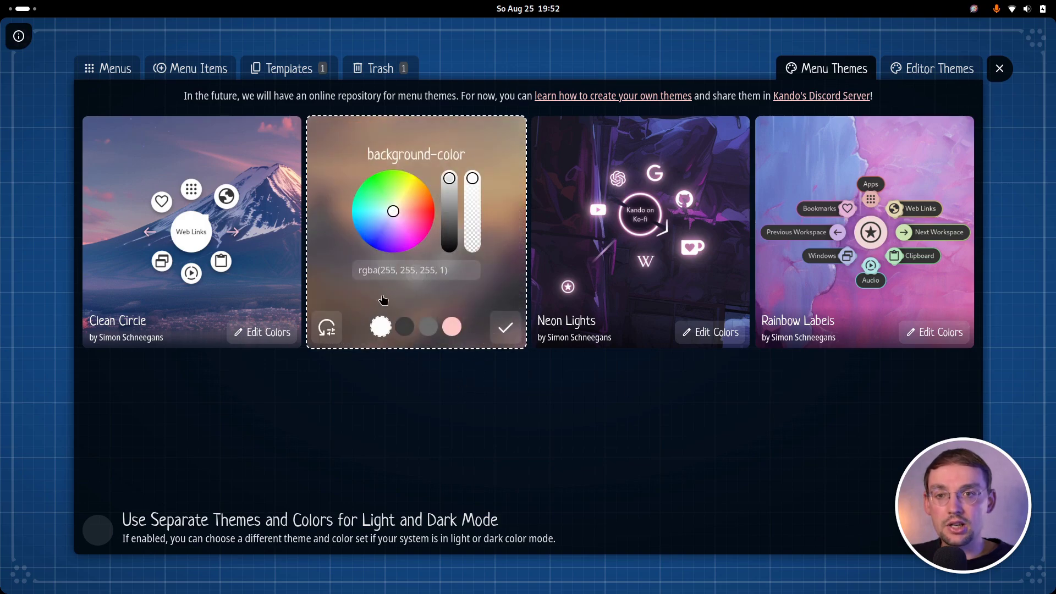
{"action": "left_click", "coordinate": [404, 327]}
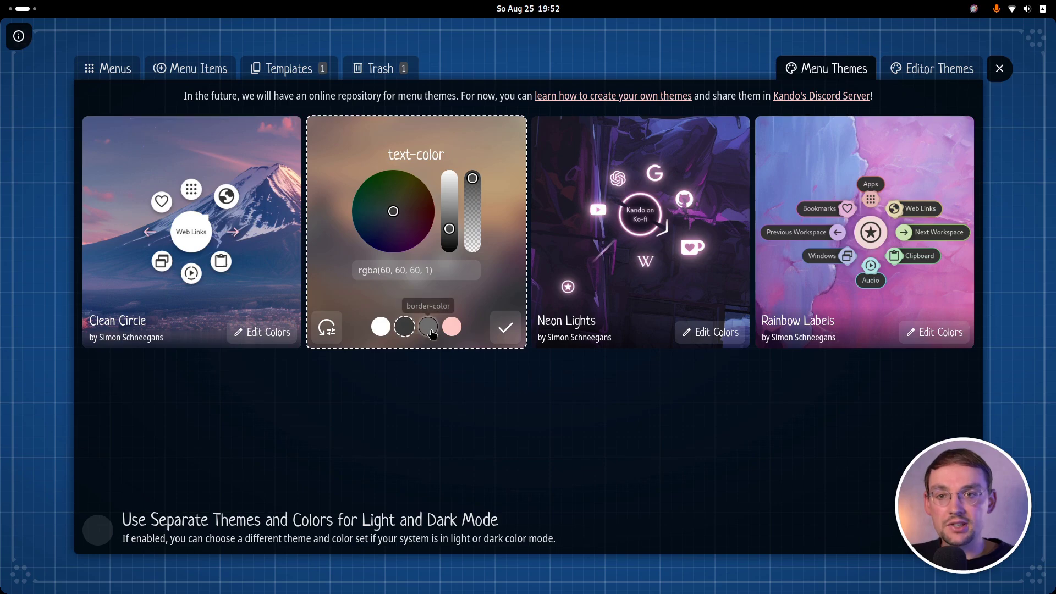
{"action": "left_click", "coordinate": [428, 328]}
{"action": "left_click", "coordinate": [452, 327]}
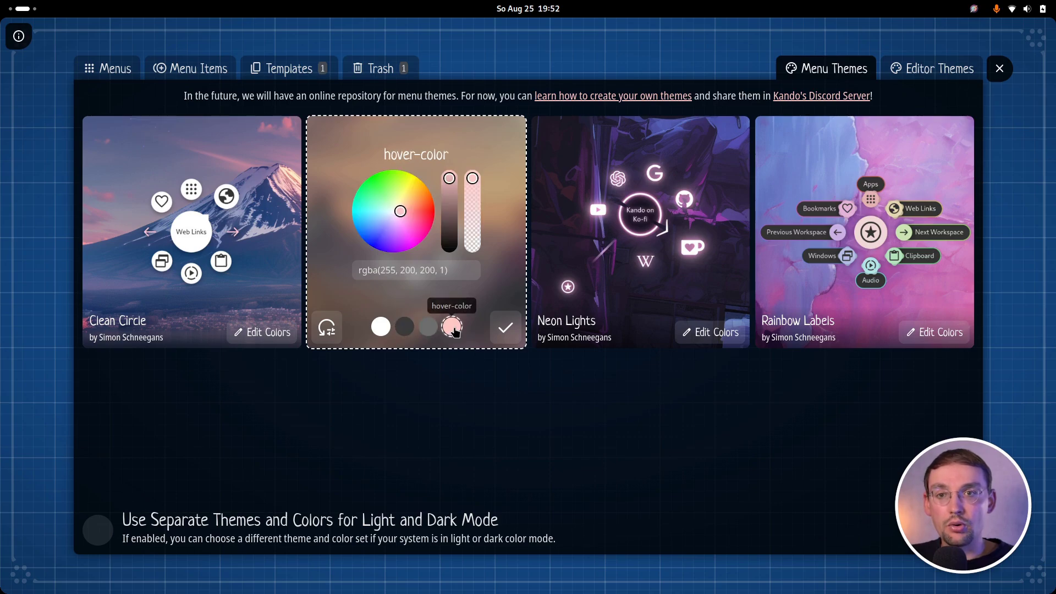
{"action": "left_click", "coordinate": [386, 217]}
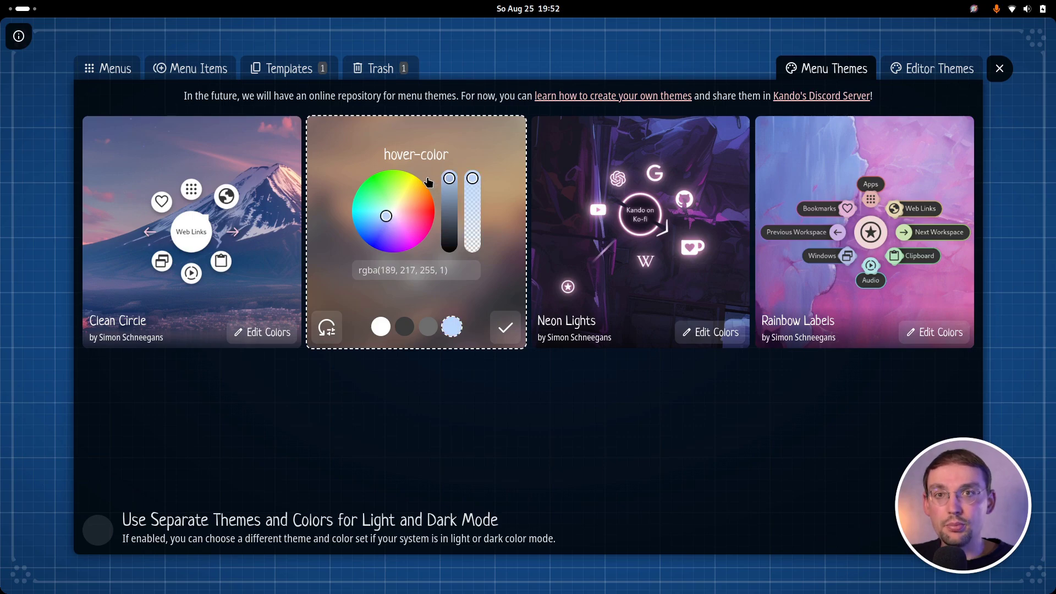
{"action": "left_click", "coordinate": [505, 328]}
{"action": "left_click", "coordinate": [999, 68]}
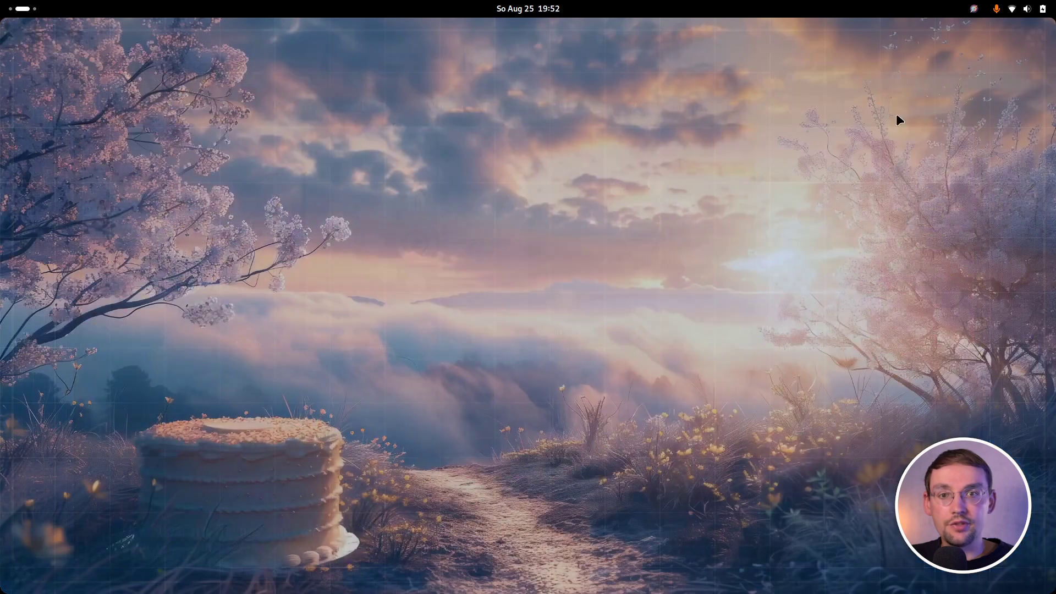
- Test the light-blue hover in the pie menu and its Web Links submenu, then reopen settings
{"action": "key", "text": "ctrl+space"}
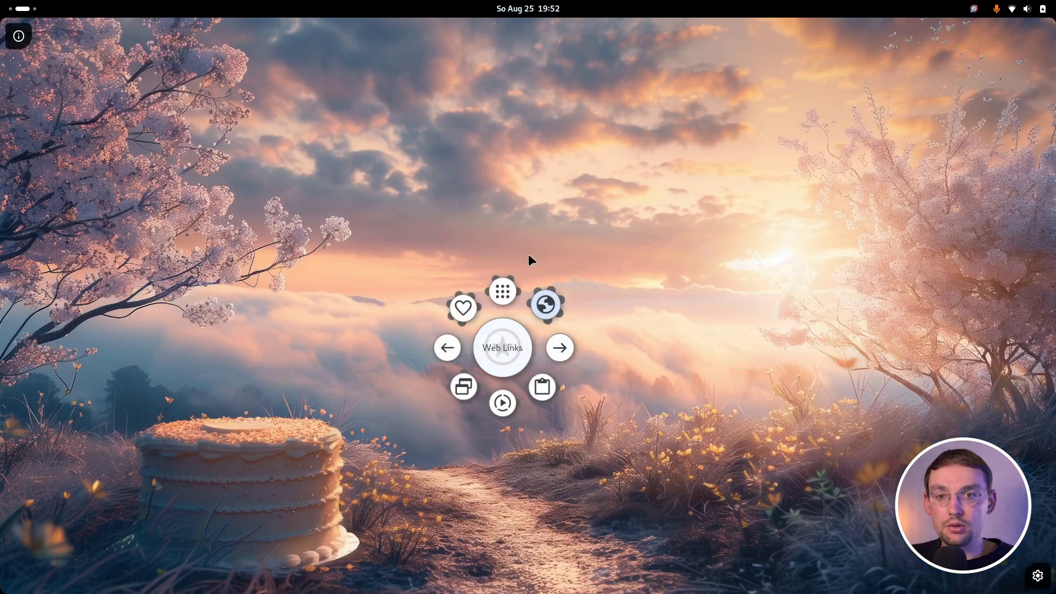
{"action": "left_click", "coordinate": [545, 282]}
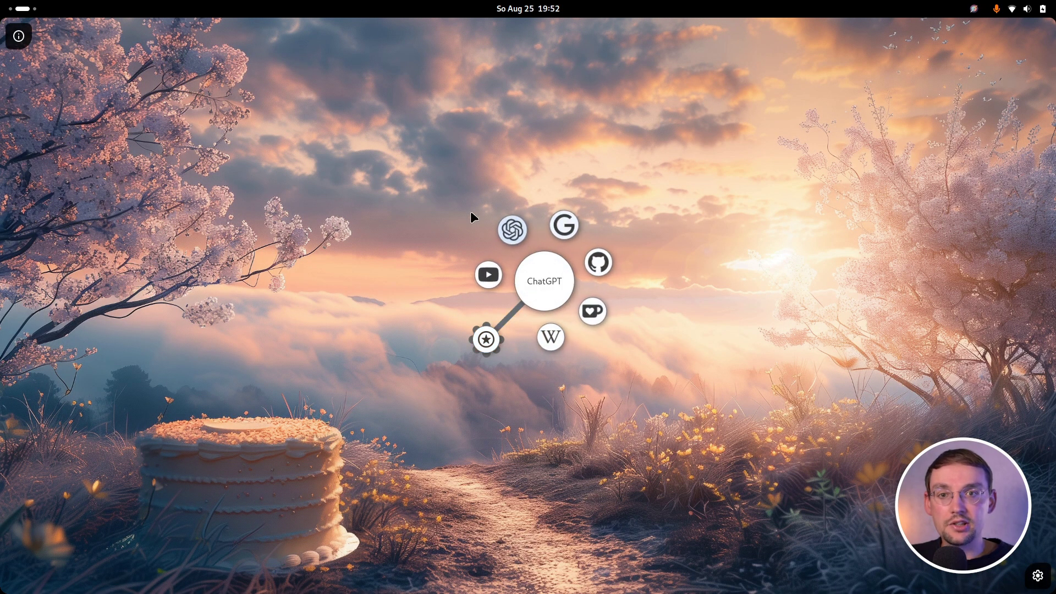
{"action": "left_click", "coordinate": [485, 339]}
{"action": "key", "text": "Escape"}
{"action": "key", "text": "ctrl+space"}
{"action": "left_click", "coordinate": [1038, 575]}
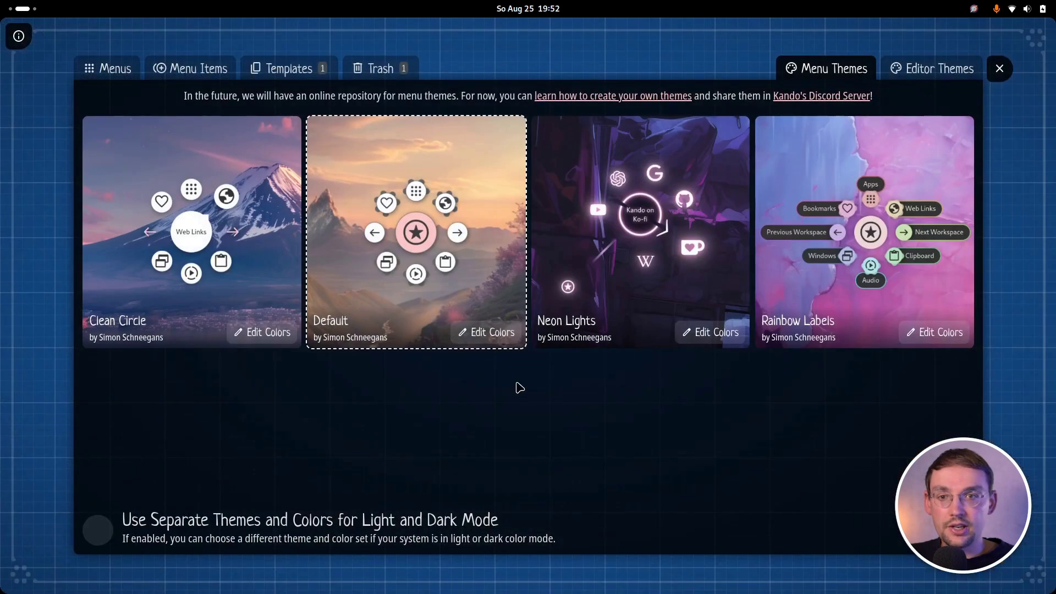
- Reset the Default theme's colours and bring up the pie menu in Clean Circle style
{"action": "left_click", "coordinate": [487, 332]}
{"action": "left_click", "coordinate": [327, 328]}
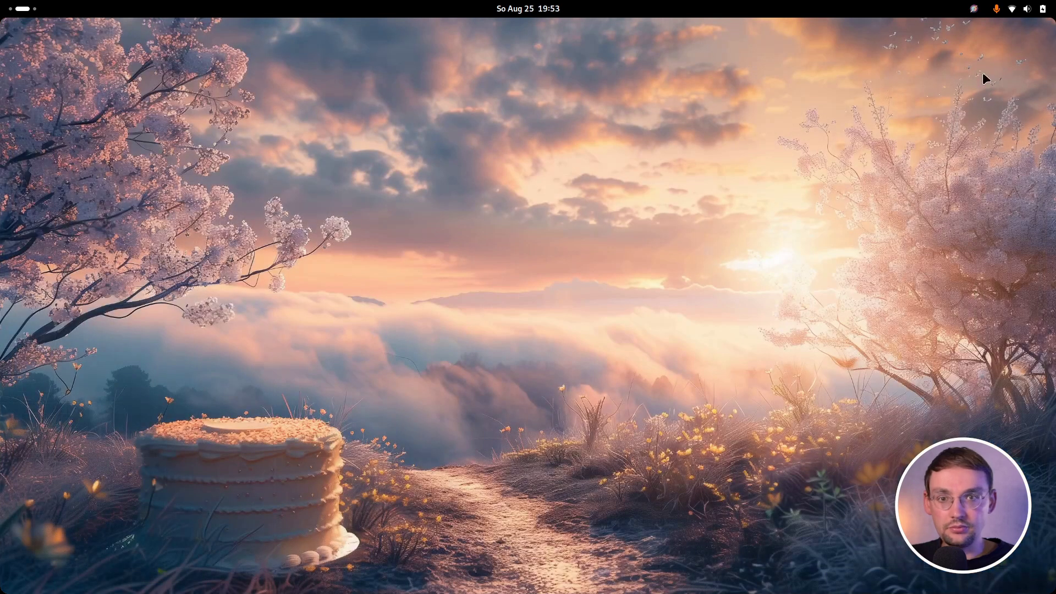
{"action": "key", "text": "ctrl+space"}
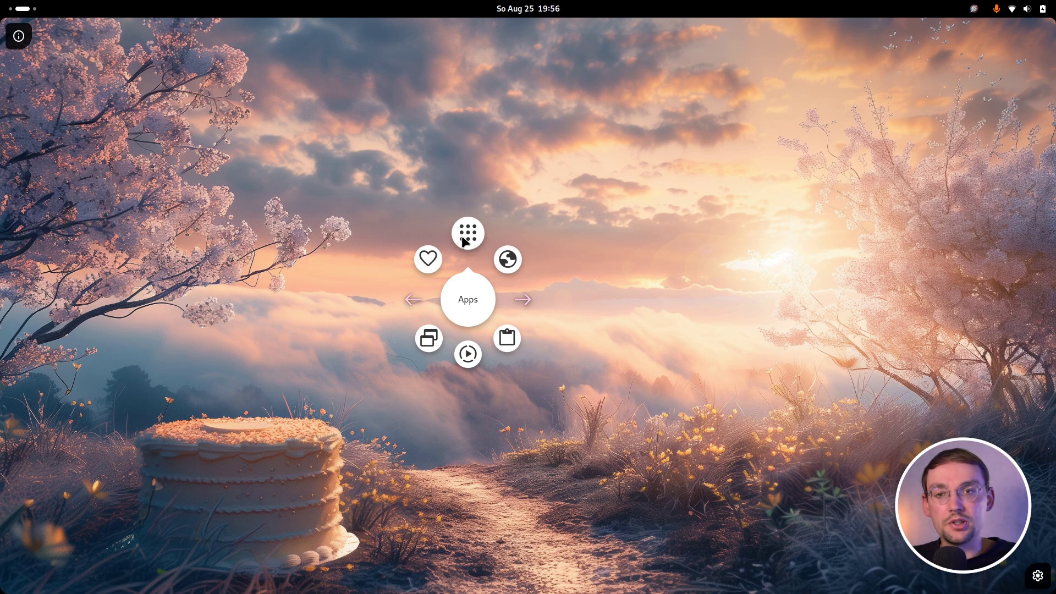
- Browse the Clean Circle menu's Audio, Web Links and Apps submenus
{"action": "left_click", "coordinate": [472, 406]}
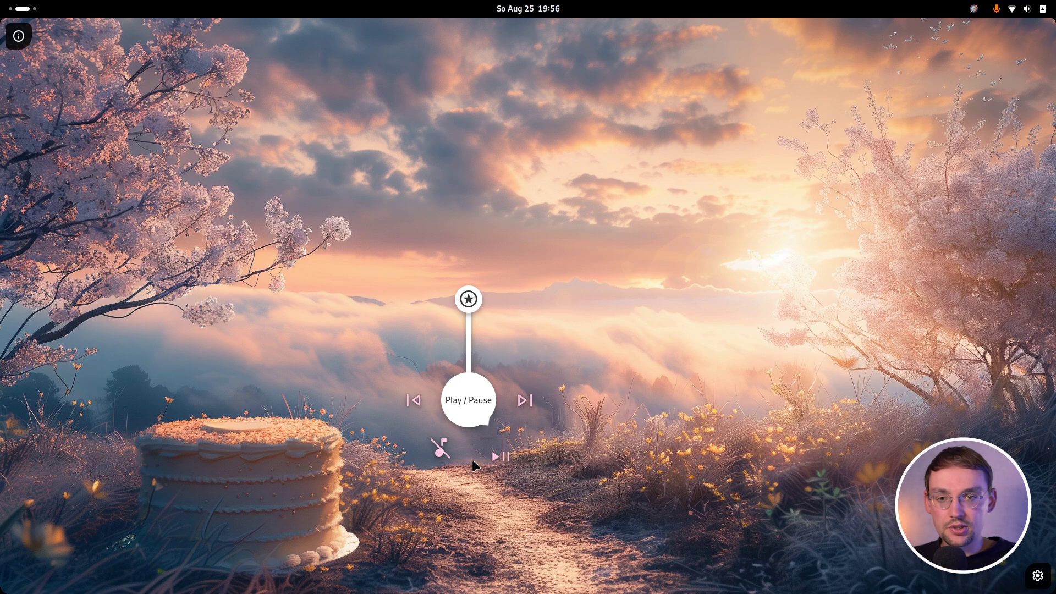
{"action": "left_click", "coordinate": [482, 303]}
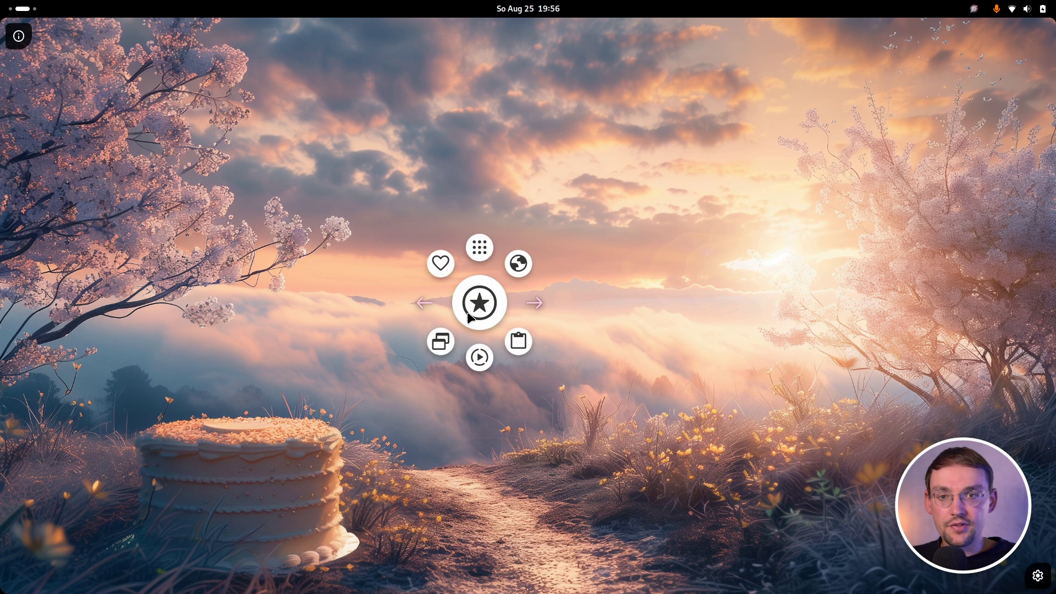
{"action": "left_click", "coordinate": [493, 265]}
{"action": "left_click", "coordinate": [466, 293]}
{"action": "left_click", "coordinate": [468, 222]}
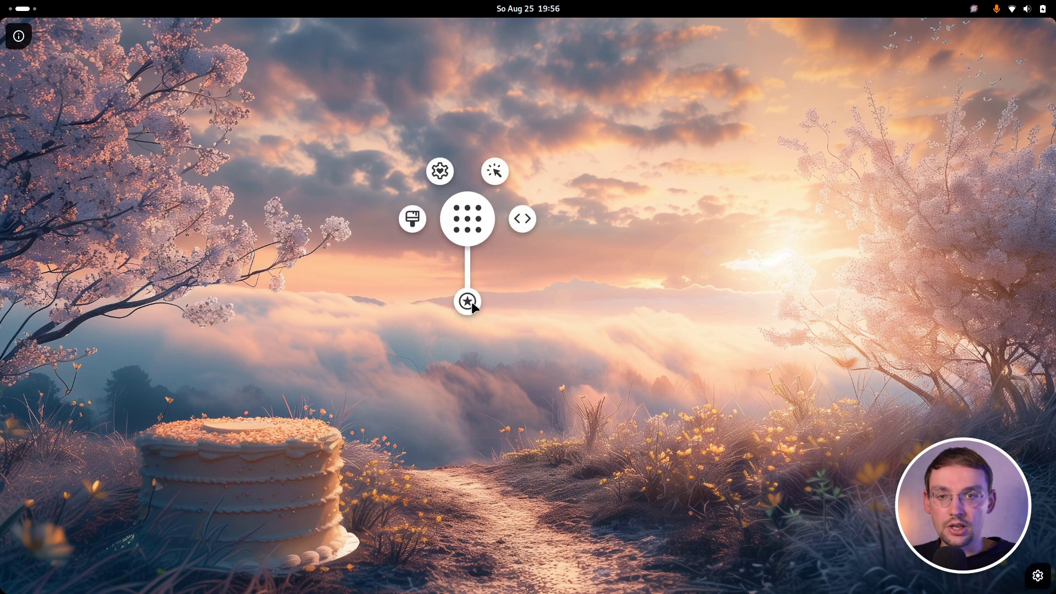
- Reopen the pie menu and go to the Kando settings
{"action": "key", "text": "Escape"}
{"action": "key", "text": "ctrl+space"}
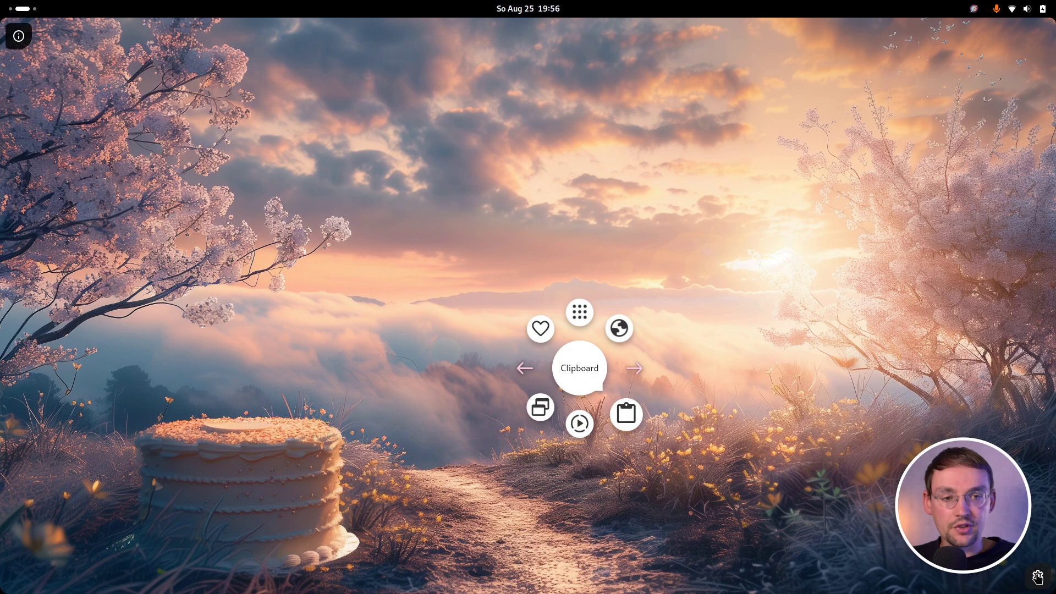
{"action": "left_click", "coordinate": [1038, 576]}
- Set the Clean Circle action-icon colour to green, rgba(52, 184, 35, 1), and close settings
{"action": "left_click", "coordinate": [278, 332]}
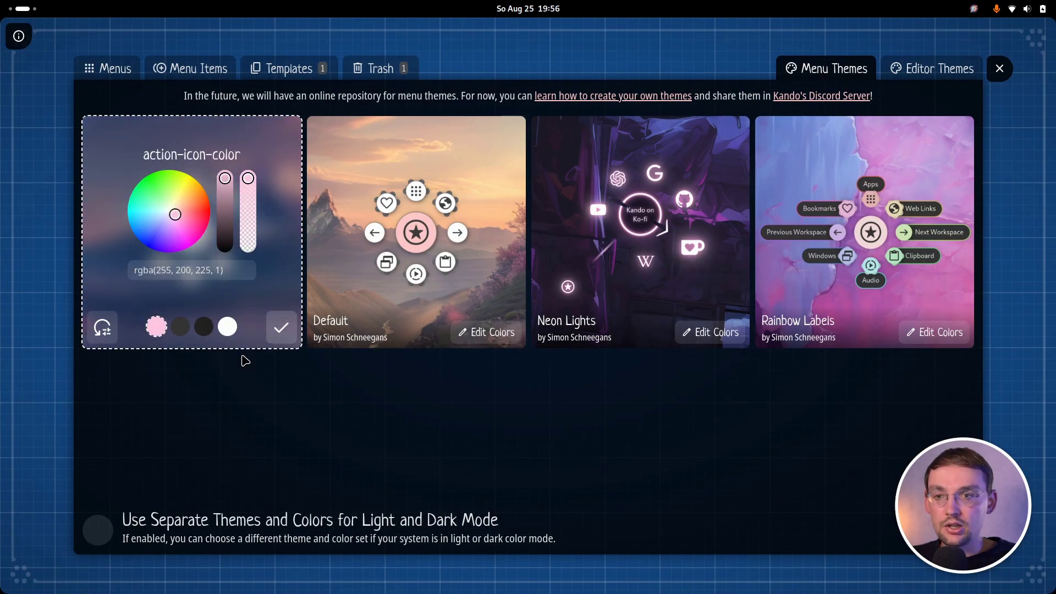
{"action": "left_click", "coordinate": [158, 187]}
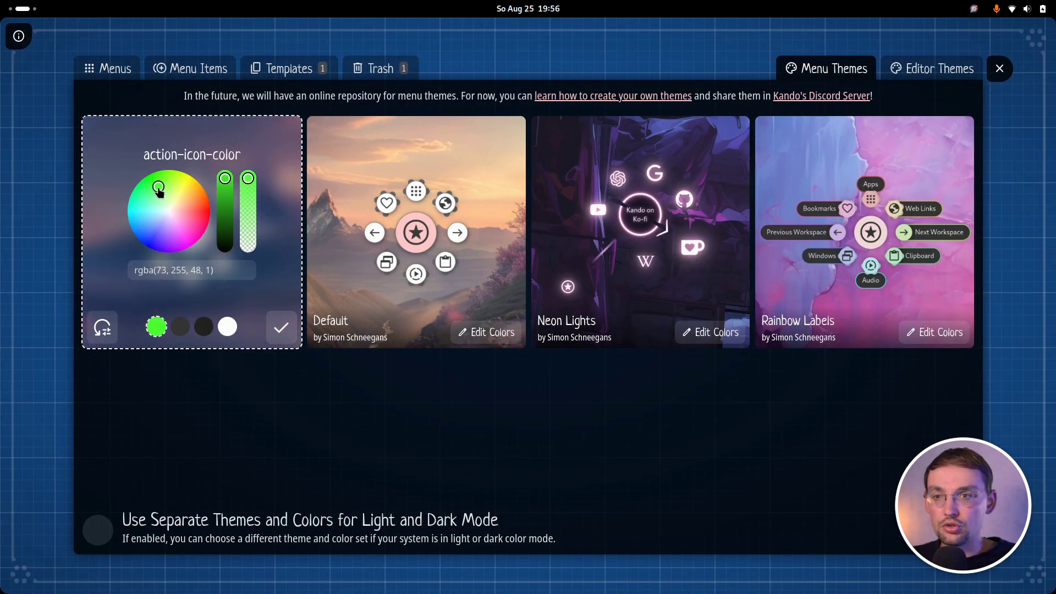
{"action": "left_click", "coordinate": [224, 196]}
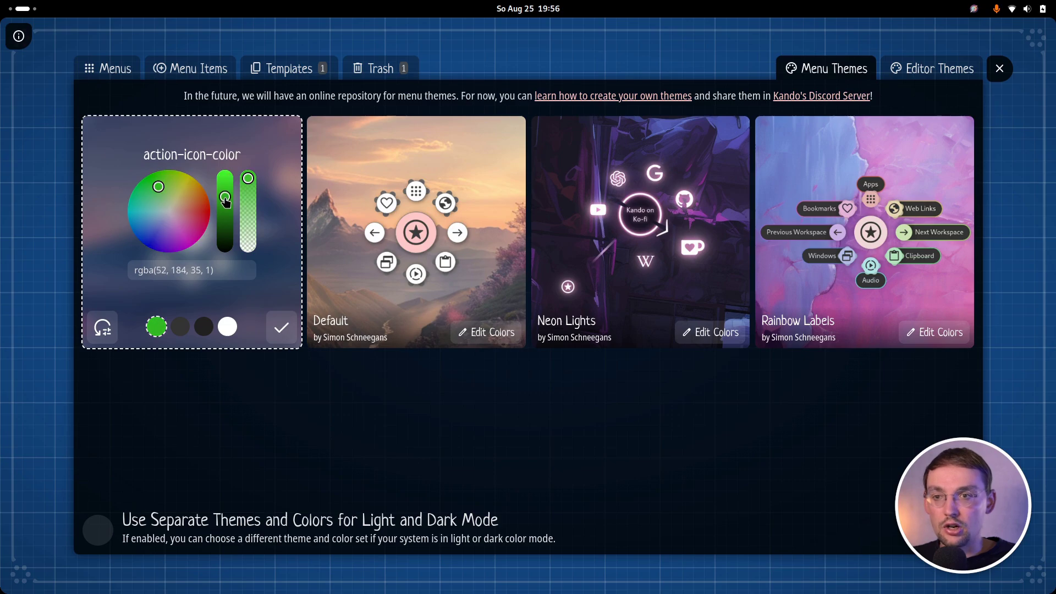
{"action": "left_click", "coordinate": [281, 328]}
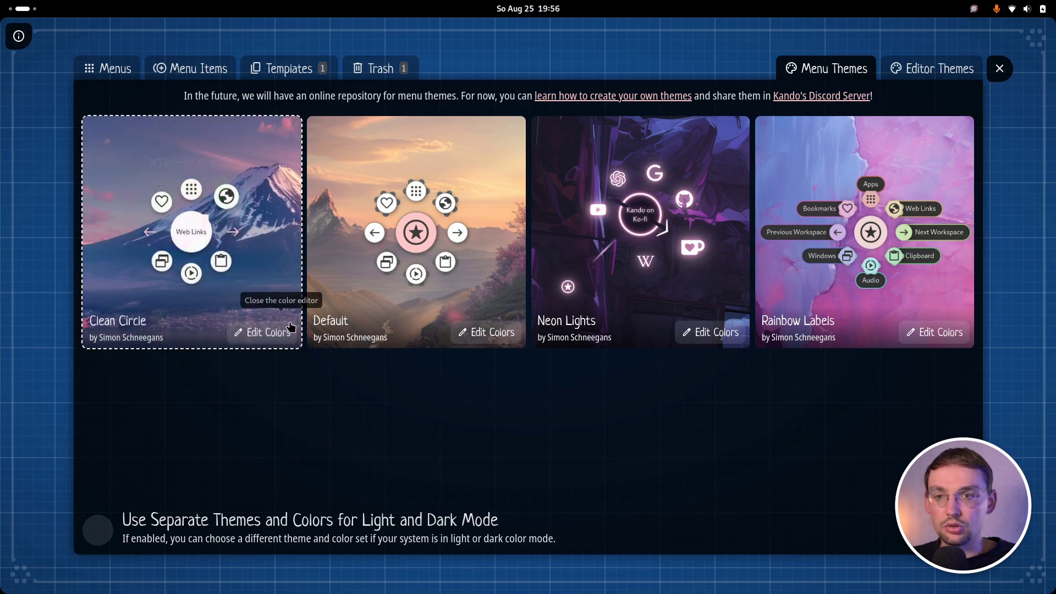
{"action": "left_click", "coordinate": [1008, 65]}
- Check the green icons in the pie menu and Web Links submenu, then reopen settings
{"action": "key", "text": "ctrl+space"}
{"action": "left_click", "coordinate": [568, 292]}
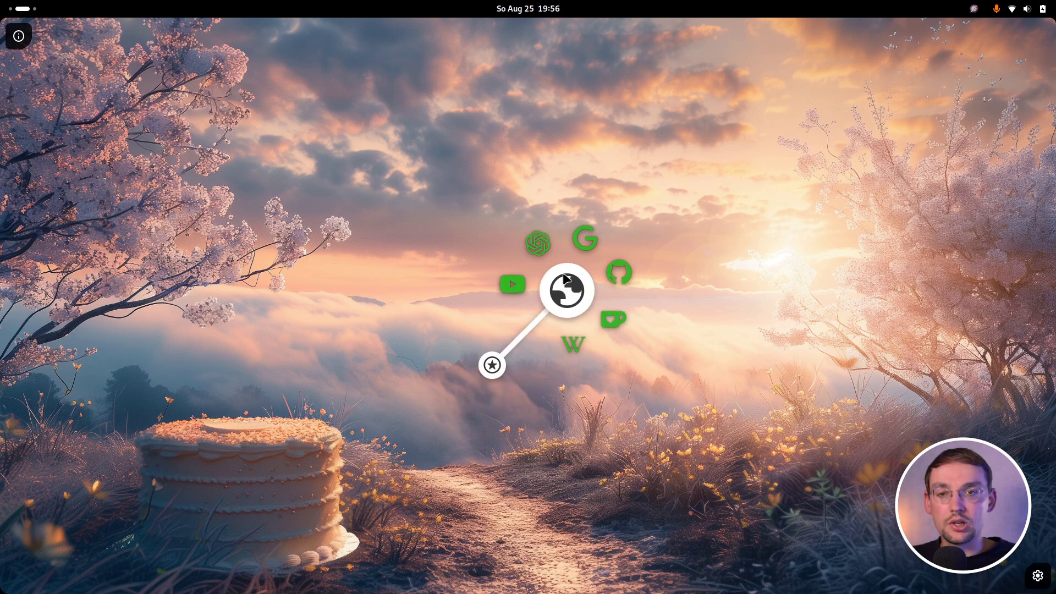
{"action": "left_click", "coordinate": [569, 291]}
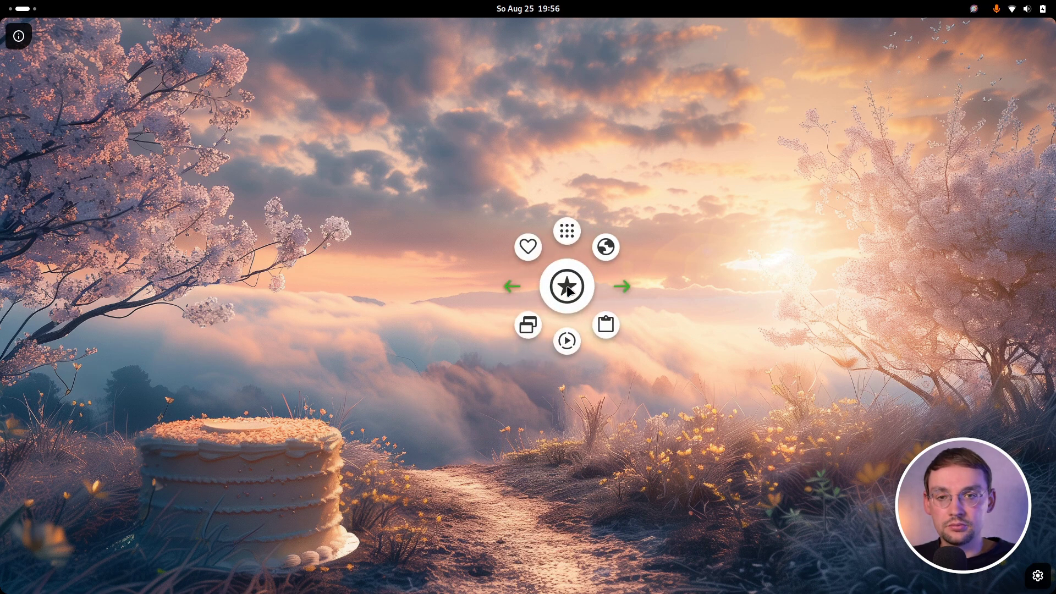
{"action": "left_click", "coordinate": [569, 290]}
{"action": "key", "text": "ctrl+space"}
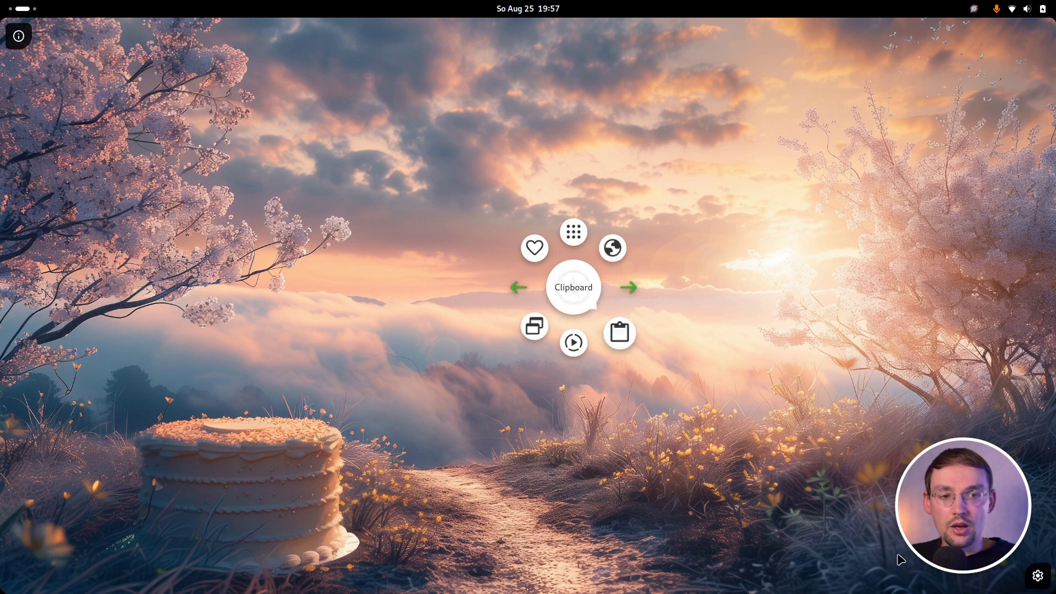
{"action": "left_click", "coordinate": [1037, 581]}
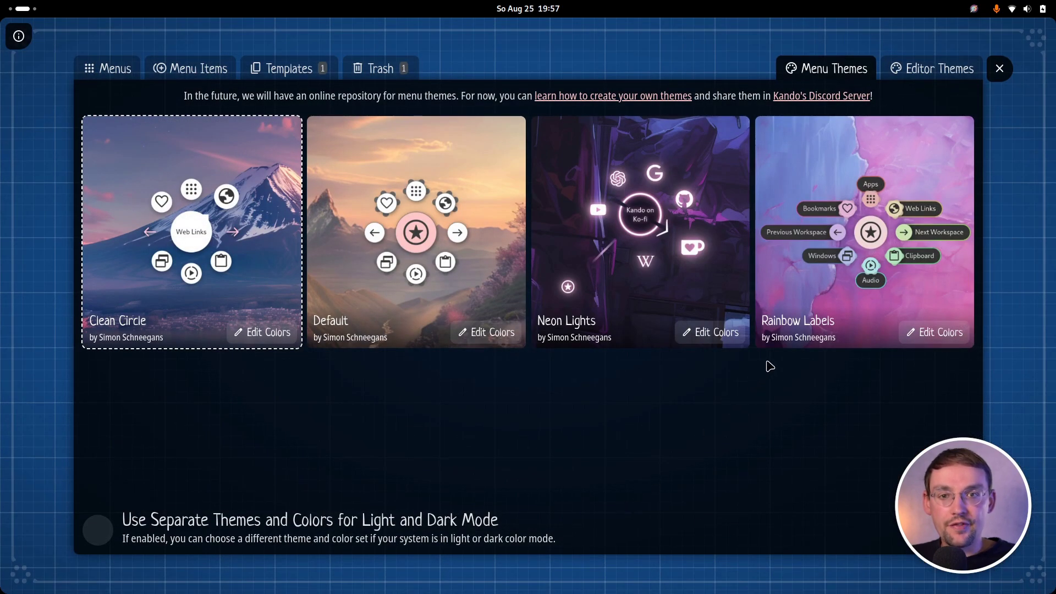
- Make Neon Lights the active theme and preview the pie menu in it
{"action": "left_click", "coordinate": [665, 247]}
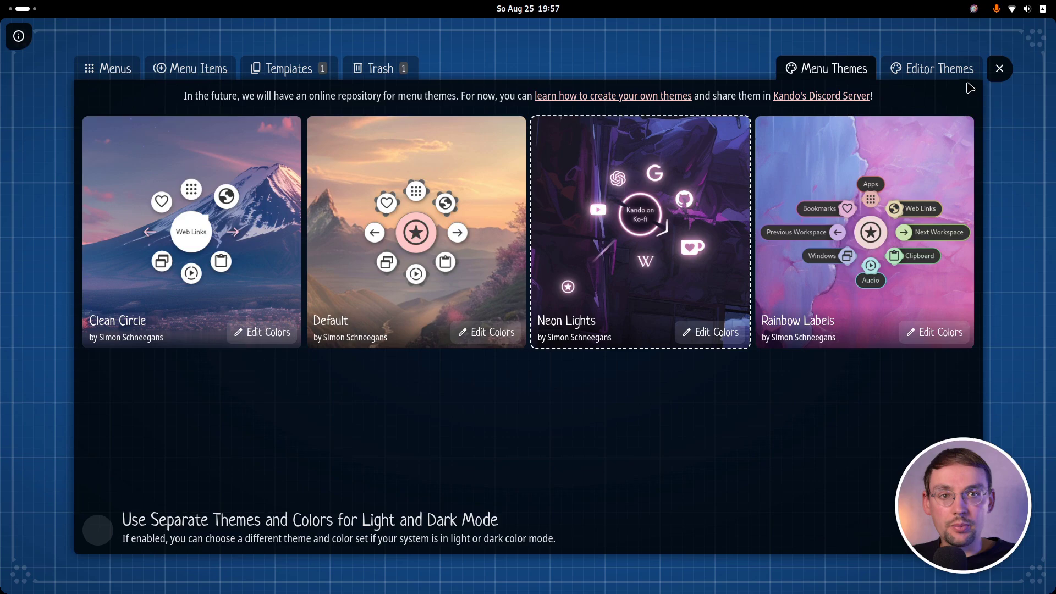
{"action": "left_click", "coordinate": [999, 68]}
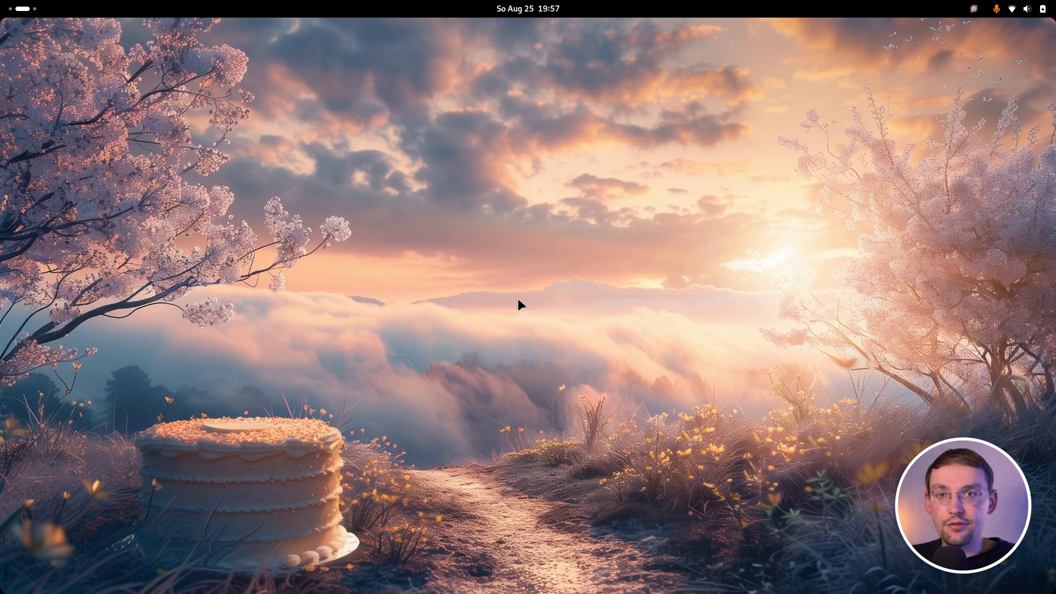
{"action": "key", "text": "ctrl+space"}
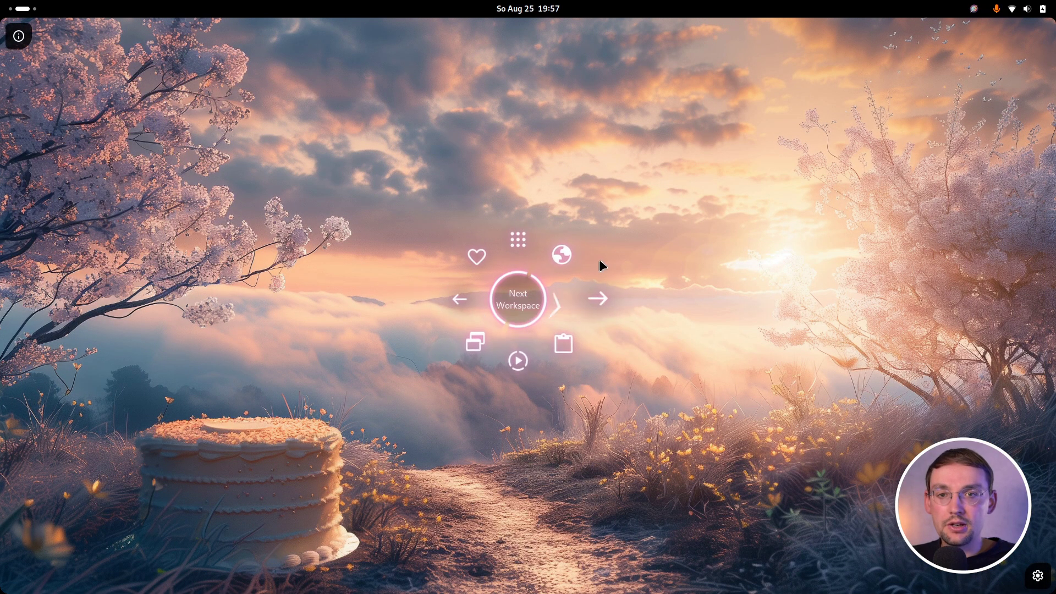
{"action": "left_click", "coordinate": [524, 295]}
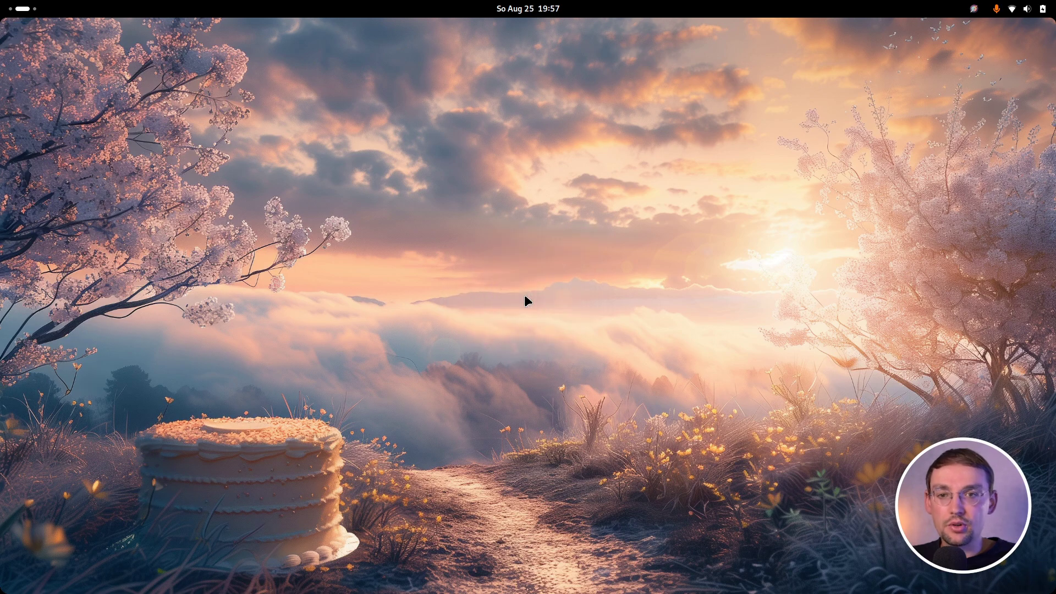
- Turn on the GNOME dark style from the system quick settings
{"action": "left_click", "coordinate": [1015, 9]}
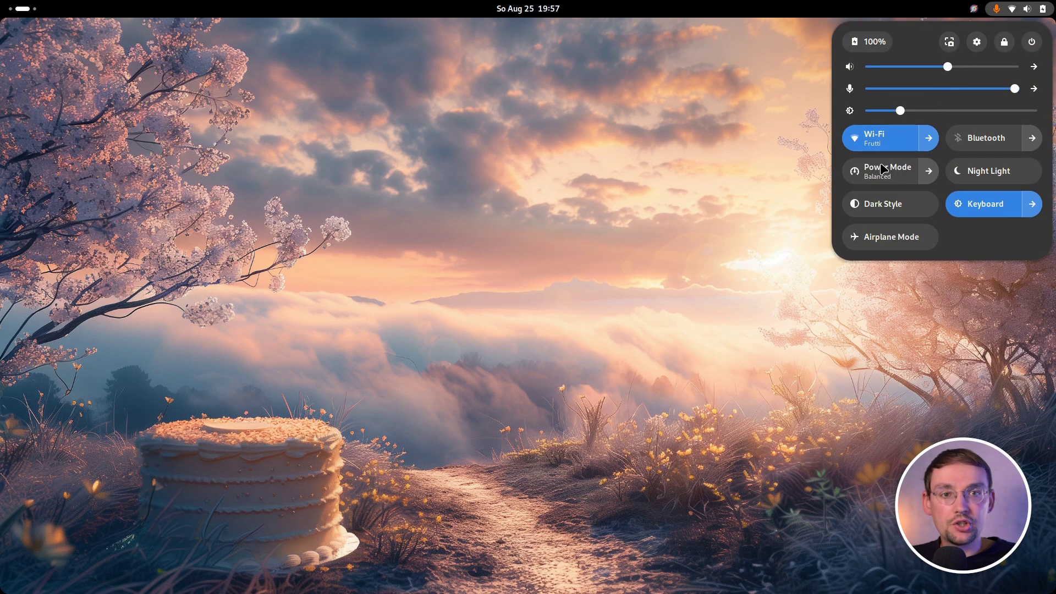
{"action": "left_click", "coordinate": [871, 204]}
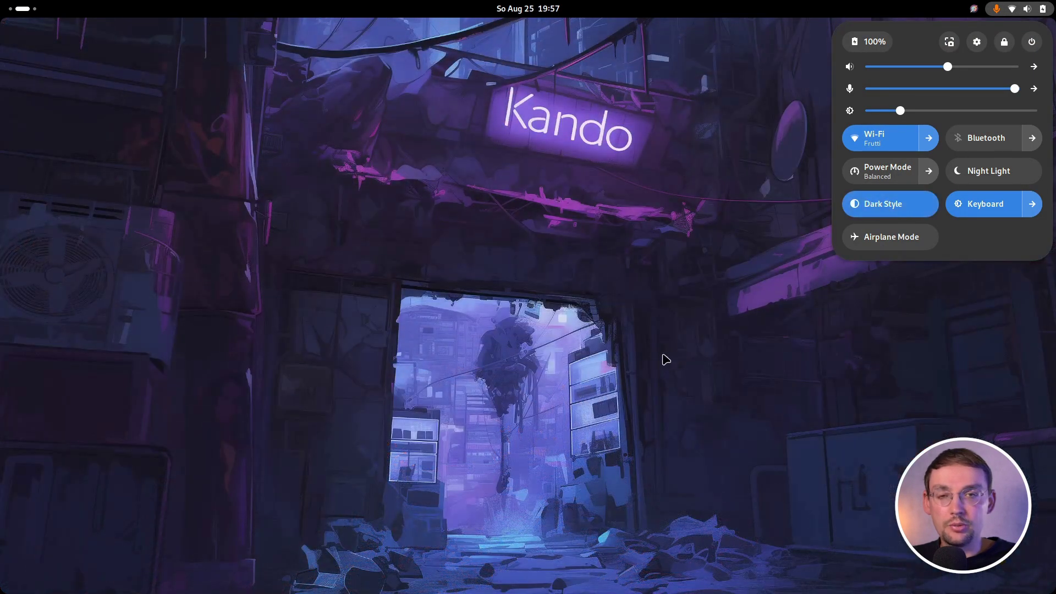
{"action": "left_click", "coordinate": [590, 412]}
- Launch the GitHub link from the Neon Lights Web Links submenu with a gesture
{"action": "key", "text": "ctrl+space"}
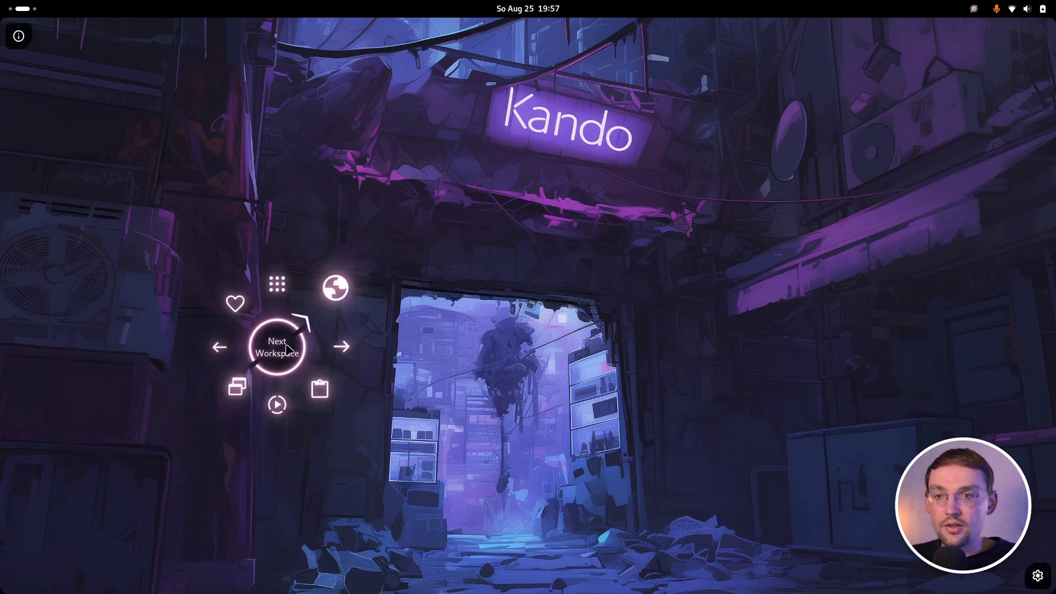
{"action": "left_click", "coordinate": [418, 238]}
{"action": "left_click_drag", "start_coordinate": [533, 401], "coordinate": [750, 147]}
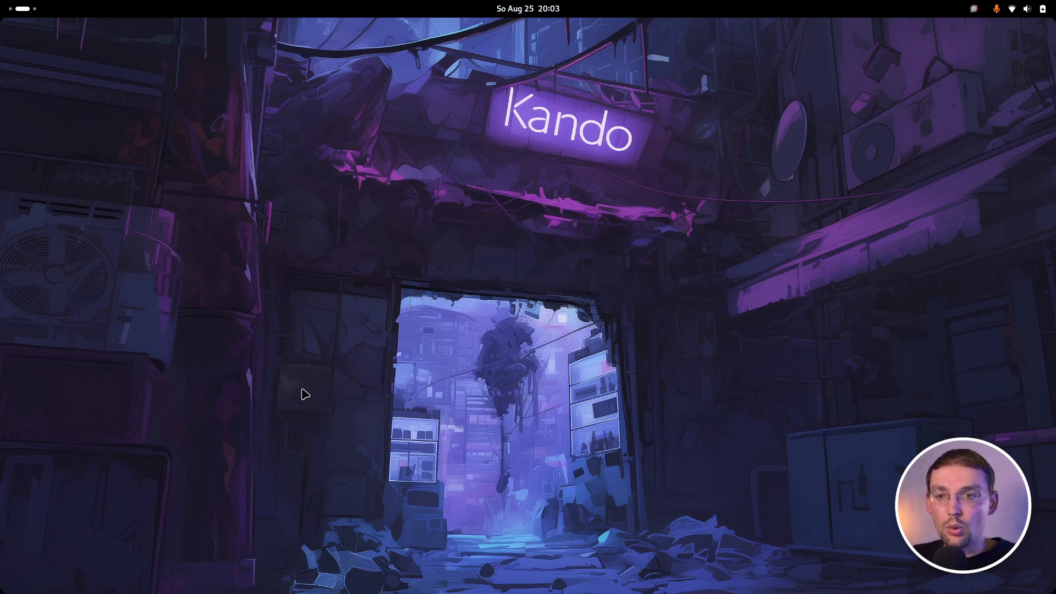
- Browse the Apps, Bookmarks and terminal/coding apps submenus, then reopen Kando settings
{"action": "key", "text": "ctrl+space"}
{"action": "left_click", "coordinate": [311, 419]}
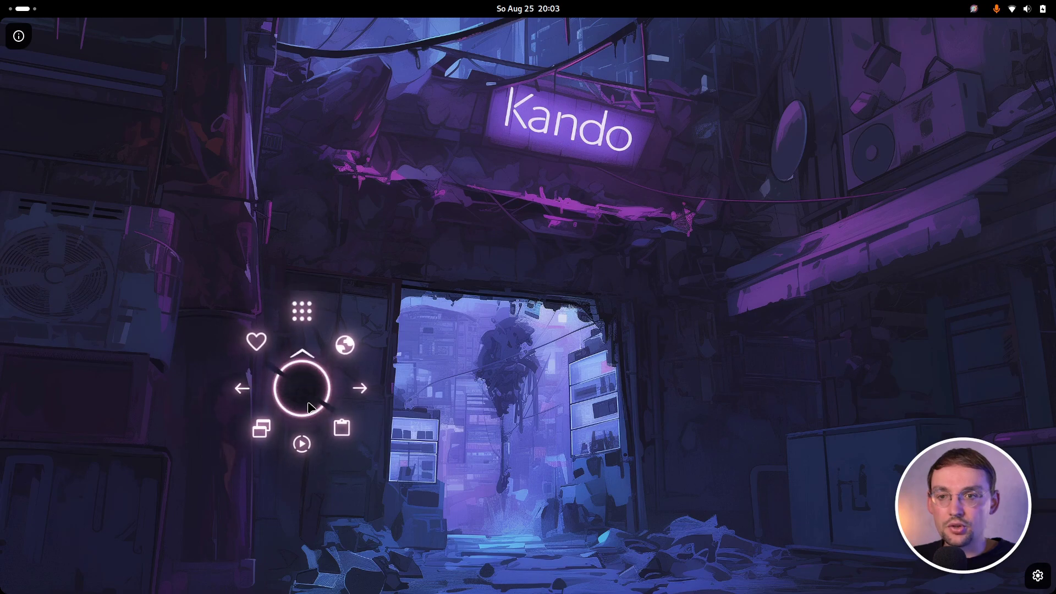
{"action": "left_click", "coordinate": [311, 405]}
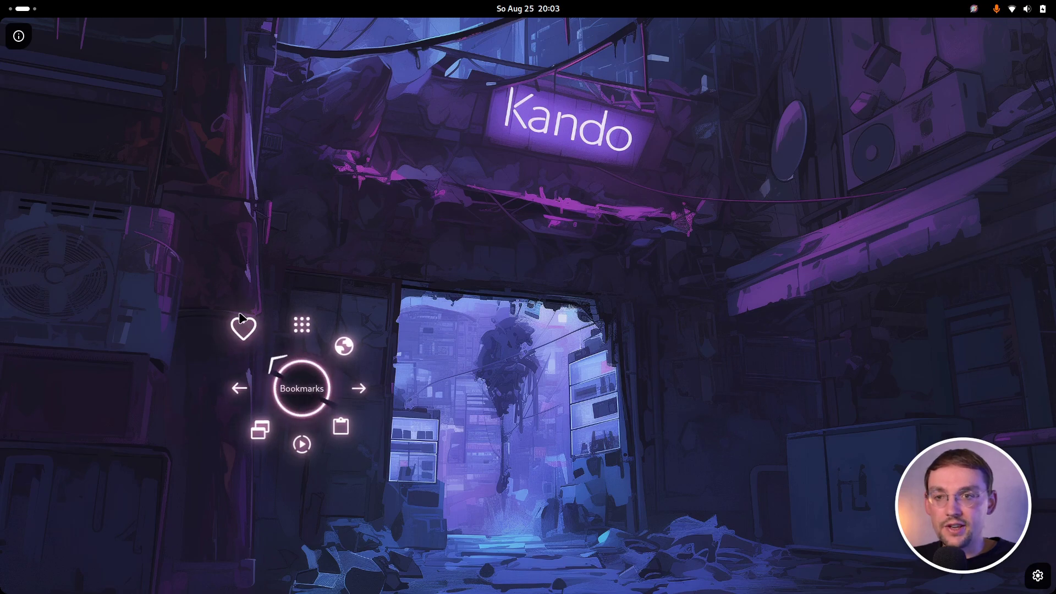
{"action": "left_click", "coordinate": [239, 312]}
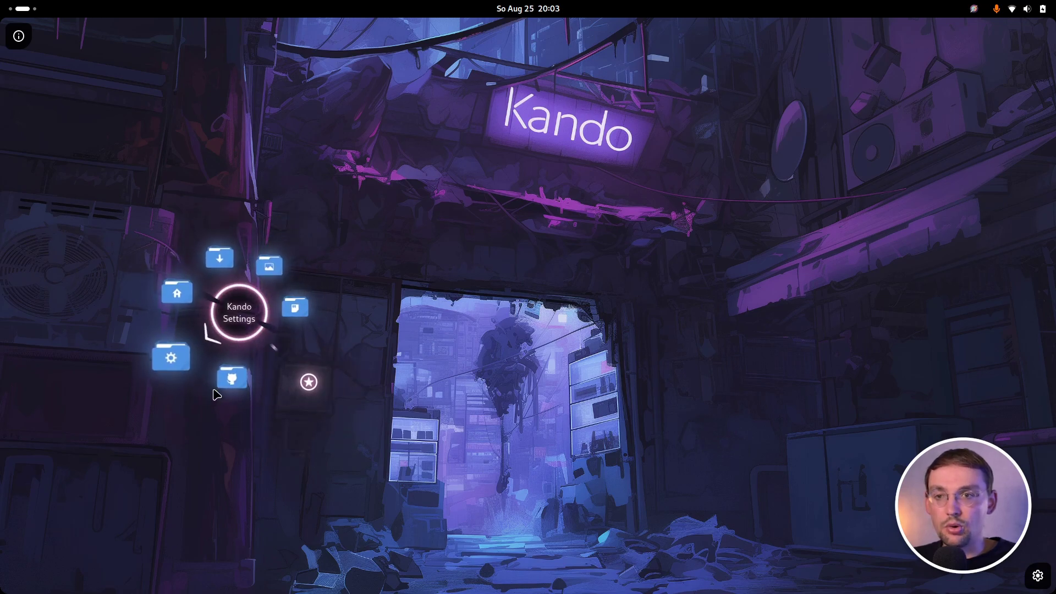
{"action": "left_click", "coordinate": [319, 363]}
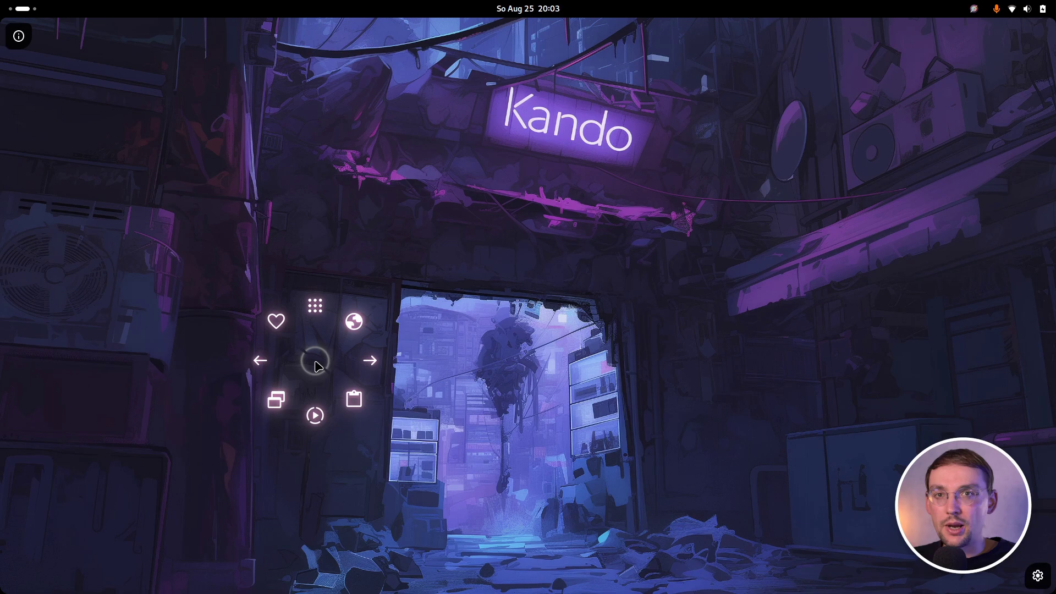
{"action": "left_click", "coordinate": [307, 225]}
{"action": "left_click", "coordinate": [535, 198]}
{"action": "left_click_drag", "start_coordinate": [546, 171], "coordinate": [550, 207]}
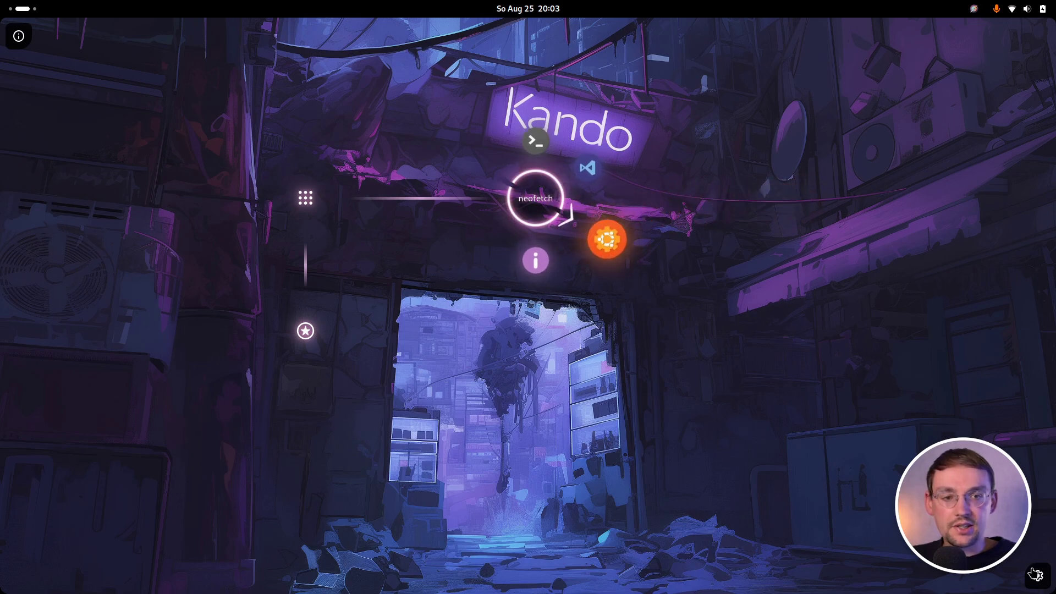
{"action": "left_click", "coordinate": [1038, 576]}
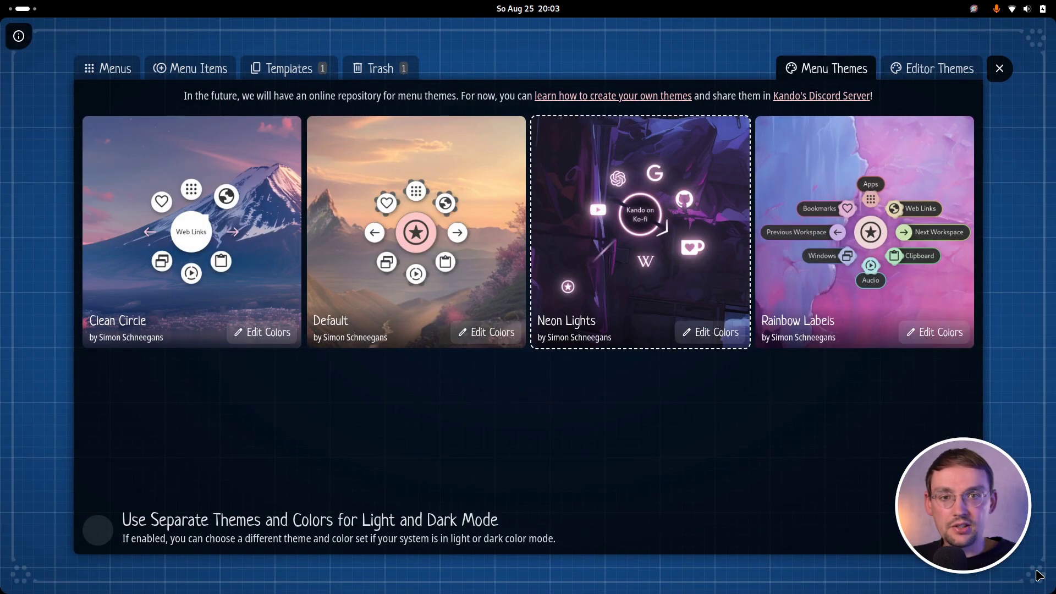
- Make Rainbow Labels the active theme and open the pie menu in it
{"action": "left_click", "coordinate": [839, 233]}
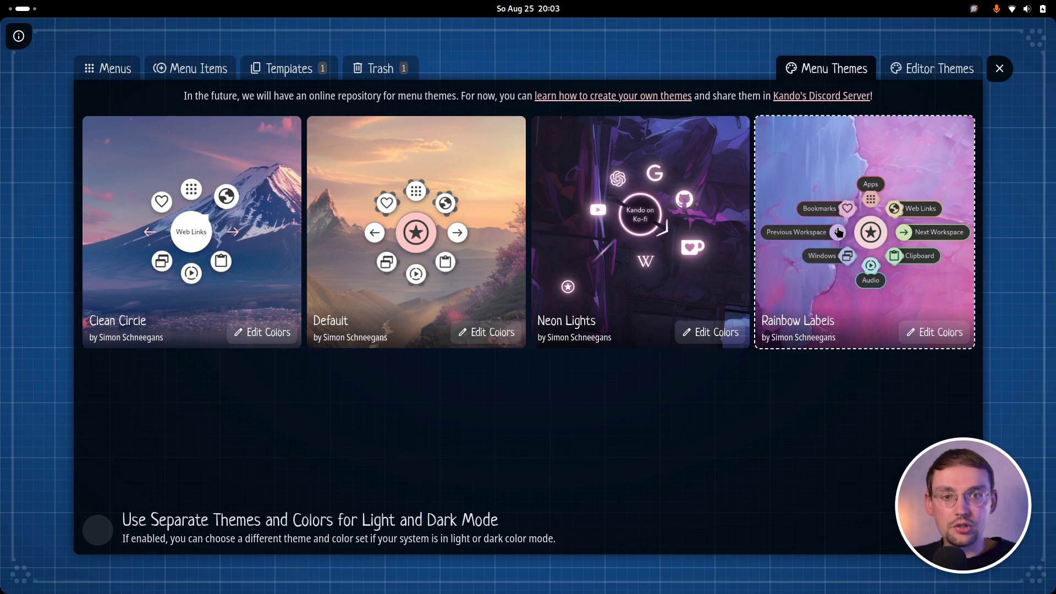
{"action": "left_click", "coordinate": [1000, 70]}
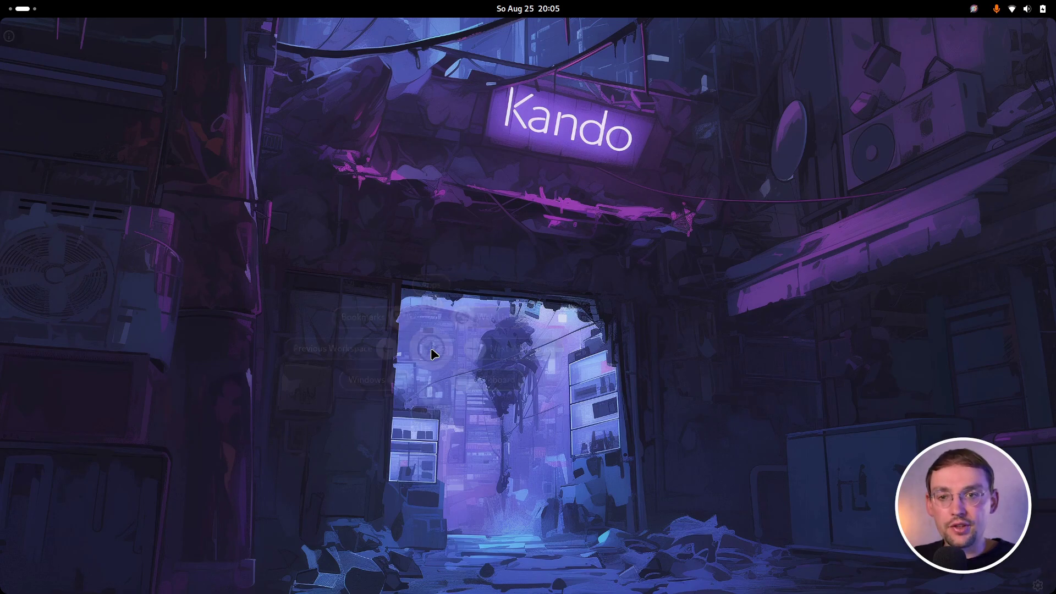
{"action": "key", "text": "ctrl+space"}
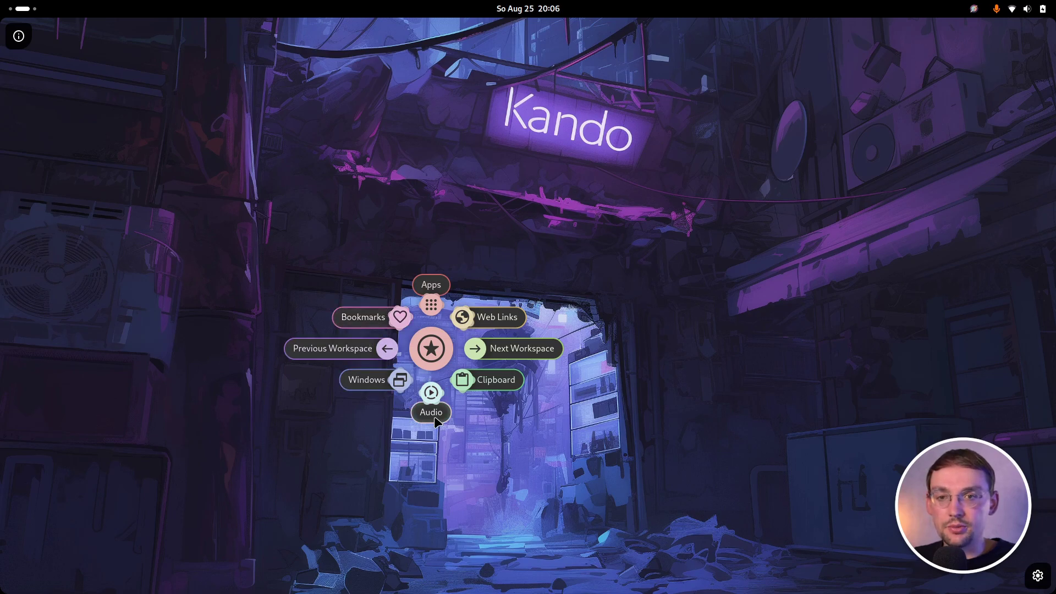
- Browse the Apps, Bookmarks, Web Links and Audio submenus with their coloured labels
{"action": "left_click", "coordinate": [432, 282]}
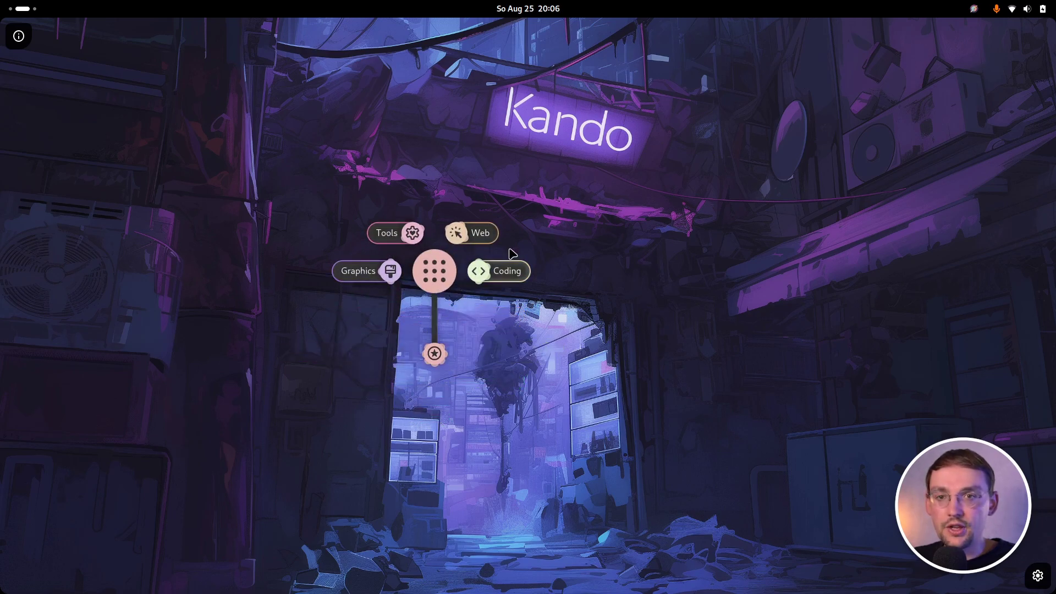
{"action": "left_click", "coordinate": [432, 354]}
{"action": "left_click", "coordinate": [351, 306]}
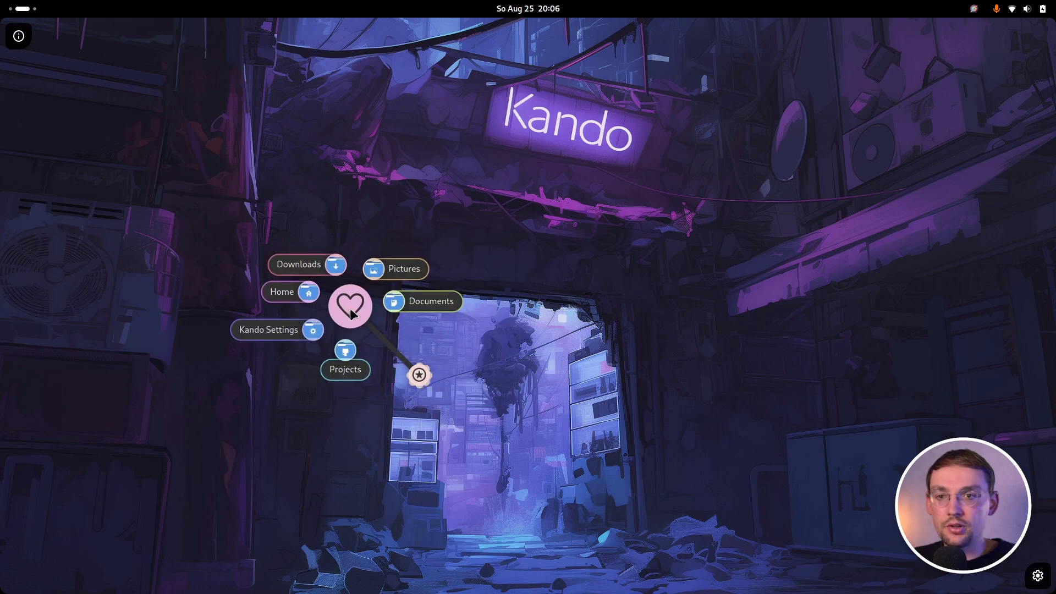
{"action": "left_click", "coordinate": [448, 367]}
{"action": "left_click", "coordinate": [544, 288]}
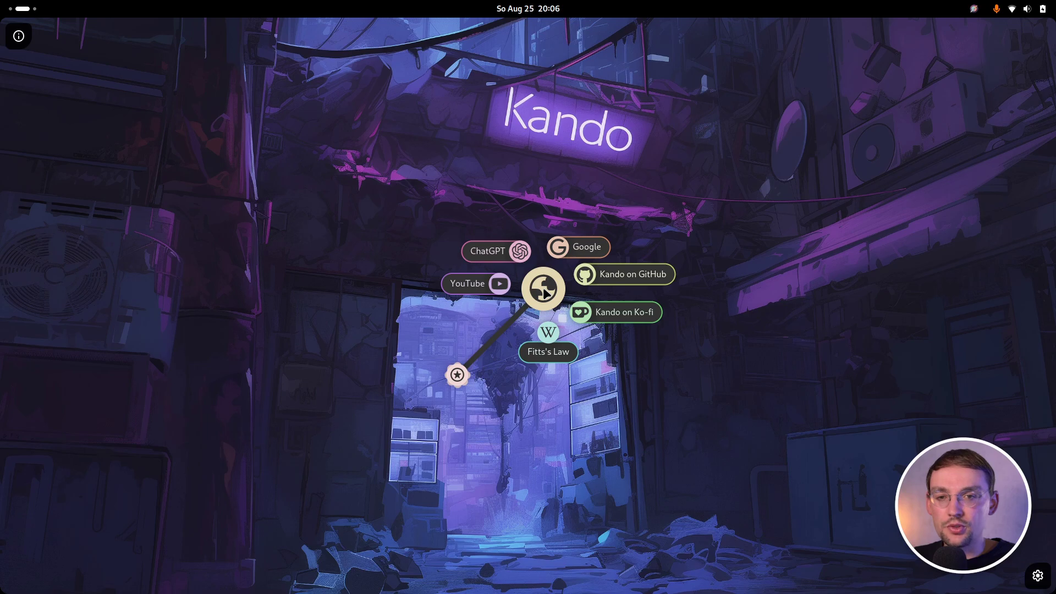
{"action": "left_click", "coordinate": [476, 382]}
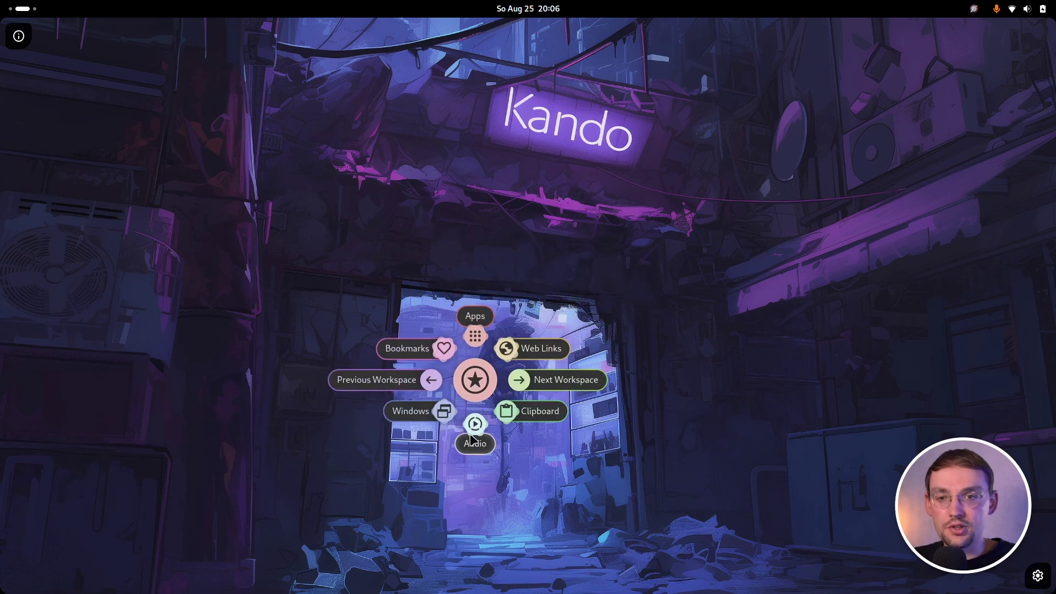